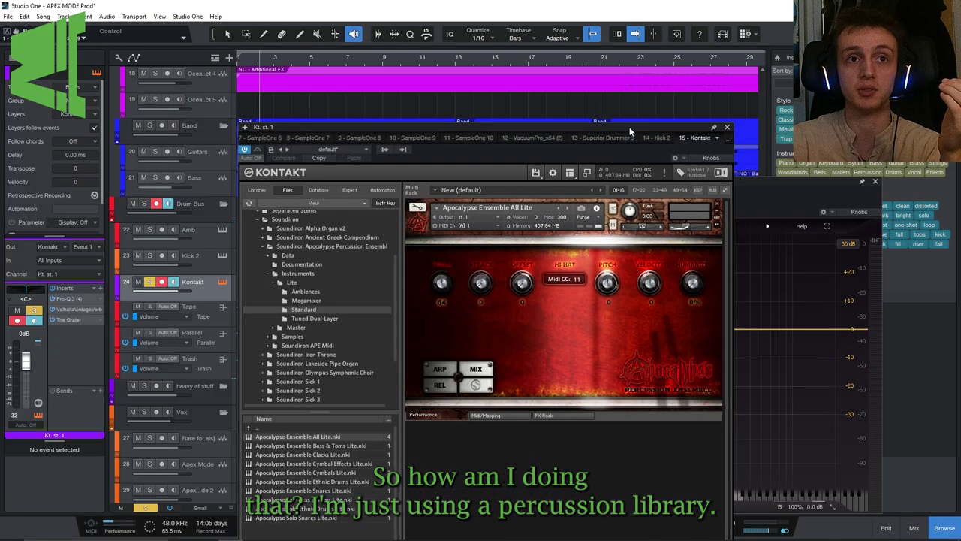
Move the Kontakt window aside and play back the plain percussion hit once
left_click_drag(624, 122, 688, 100)
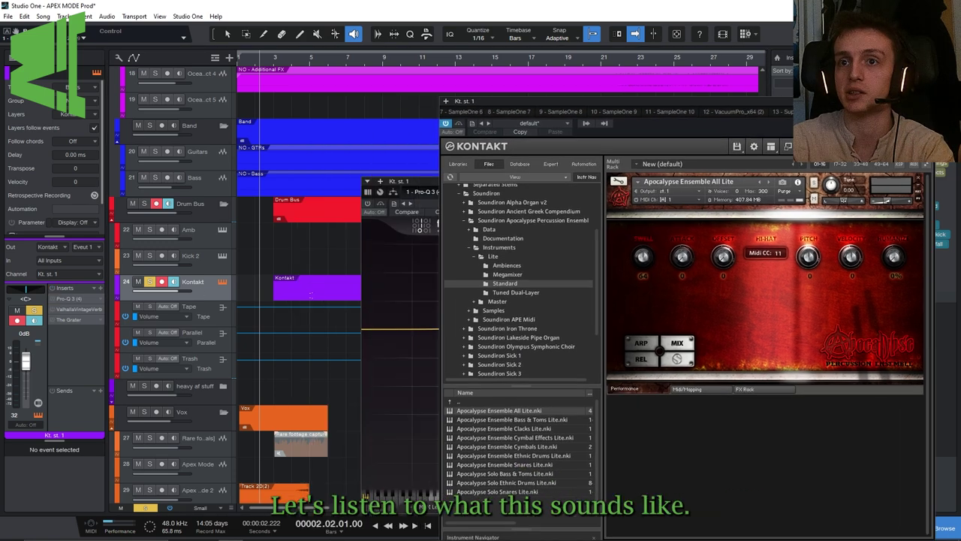
key("space")
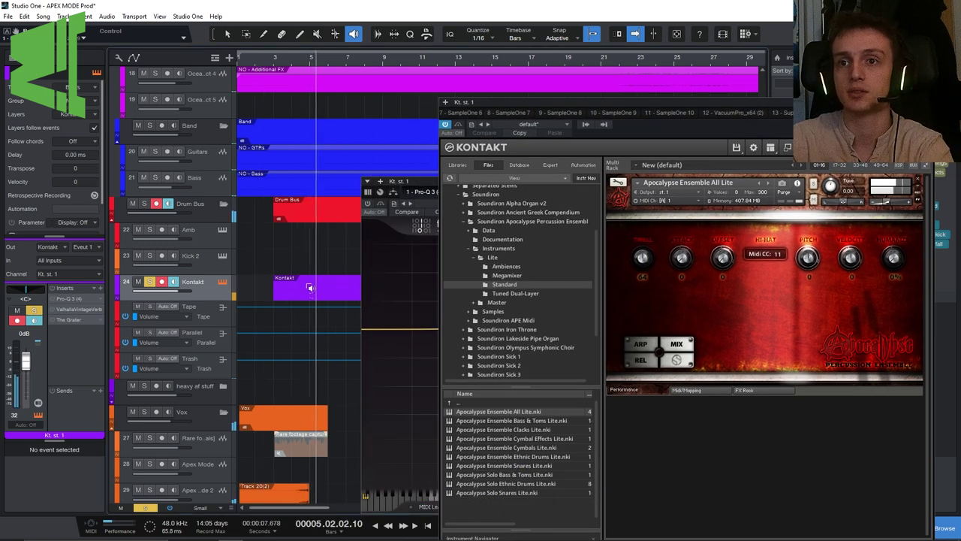
key("space")
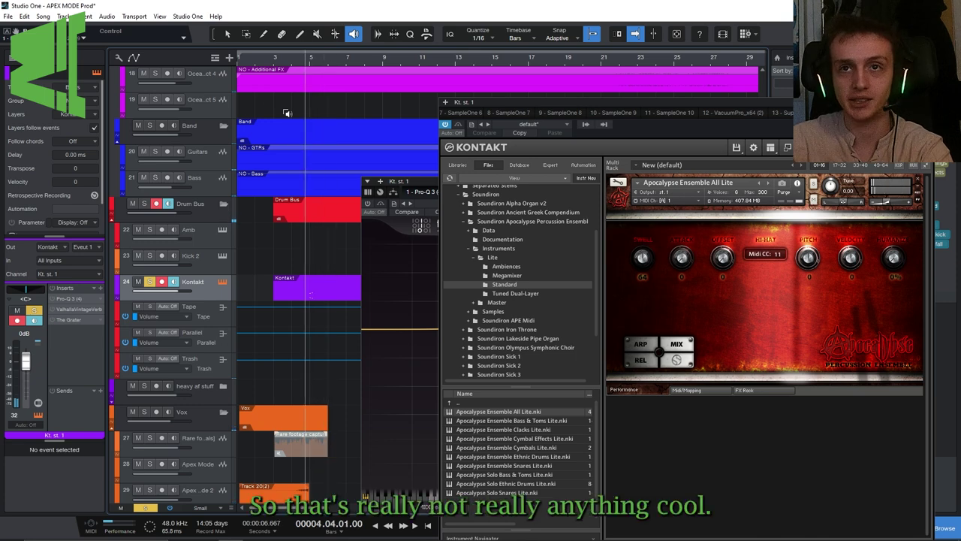
Open the Kontakt part's notes and bring the Pro-Q 3 EQ back up and to the right
key("1")
left_click(284, 294)
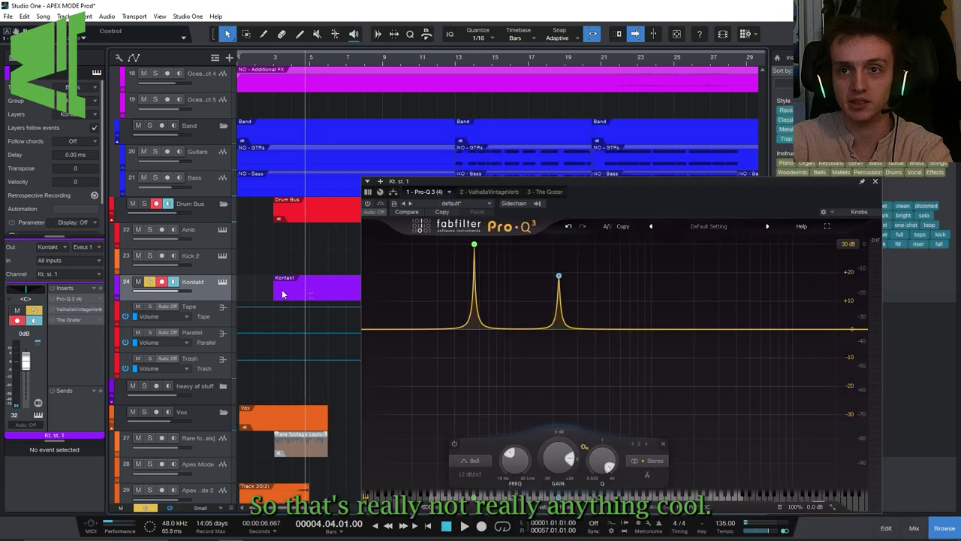
double_click(283, 294)
left_click_drag(664, 190, 799, 100)
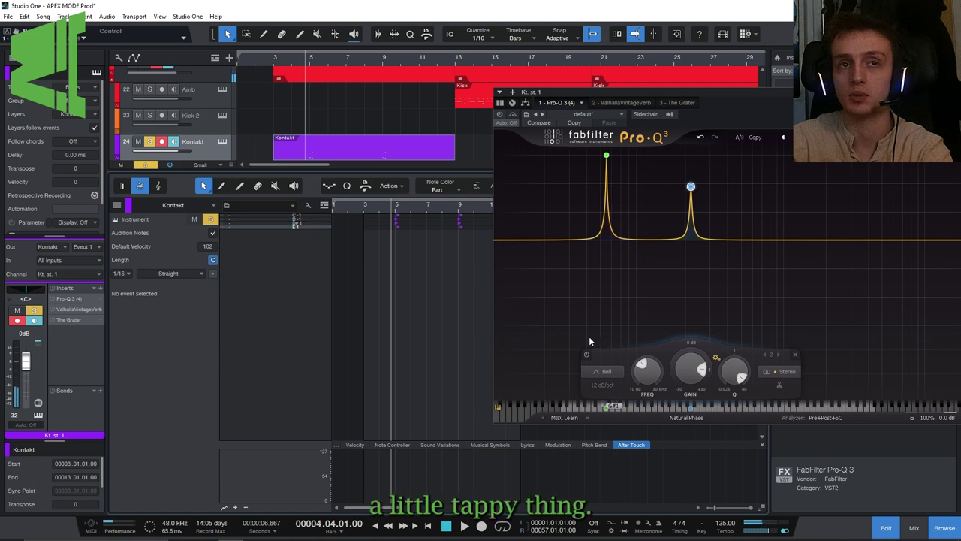
left_click(886, 529)
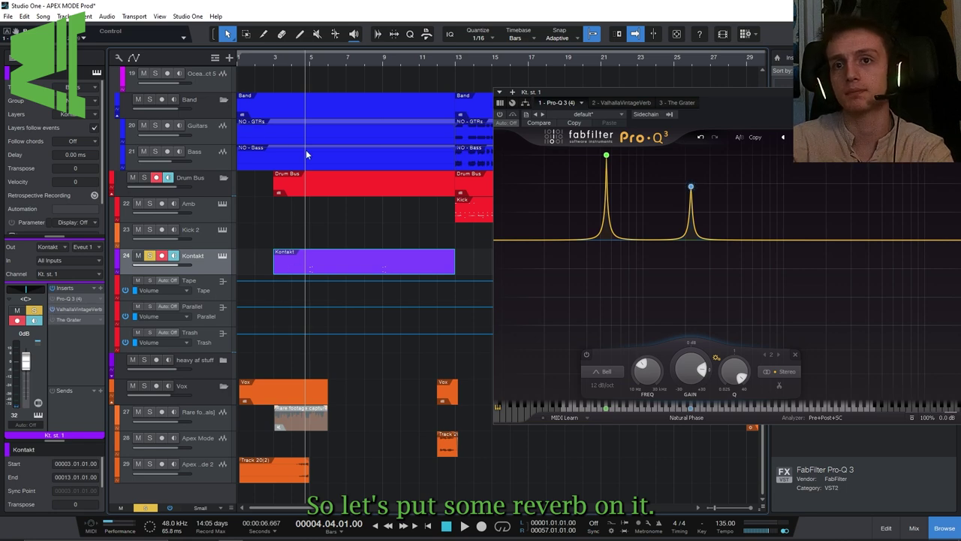
key("8")
left_click(310, 265)
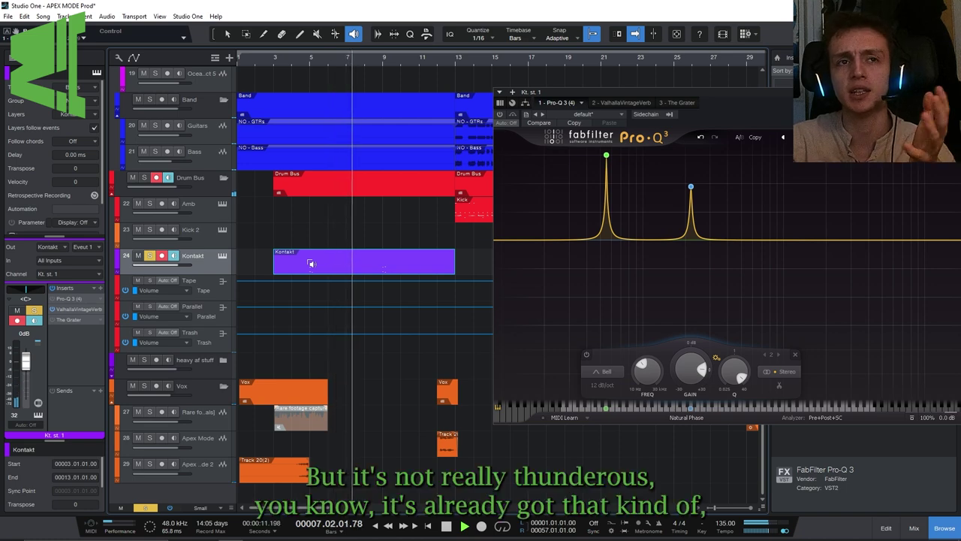
key("space")
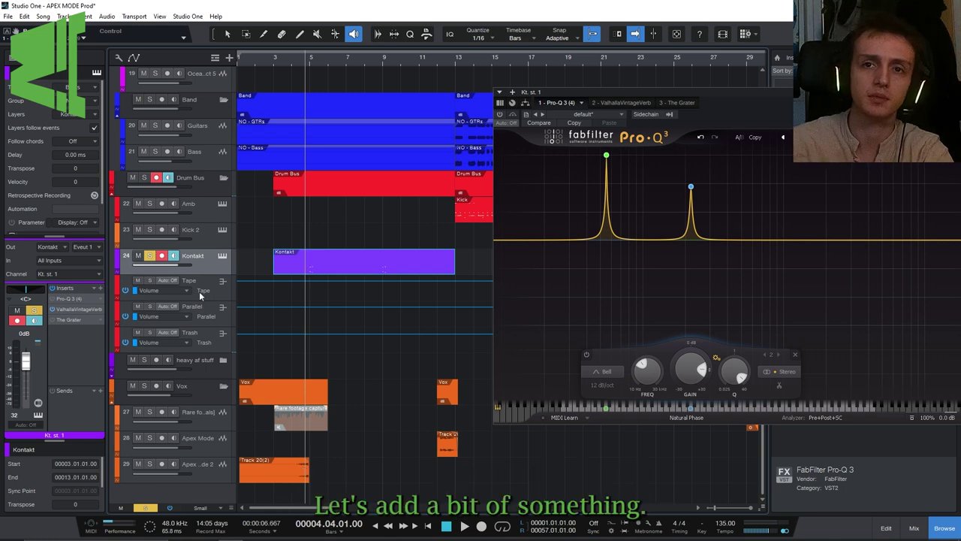
Browse The Grater's Mick Gordon factory presets, then close the plugin
left_click(66, 320)
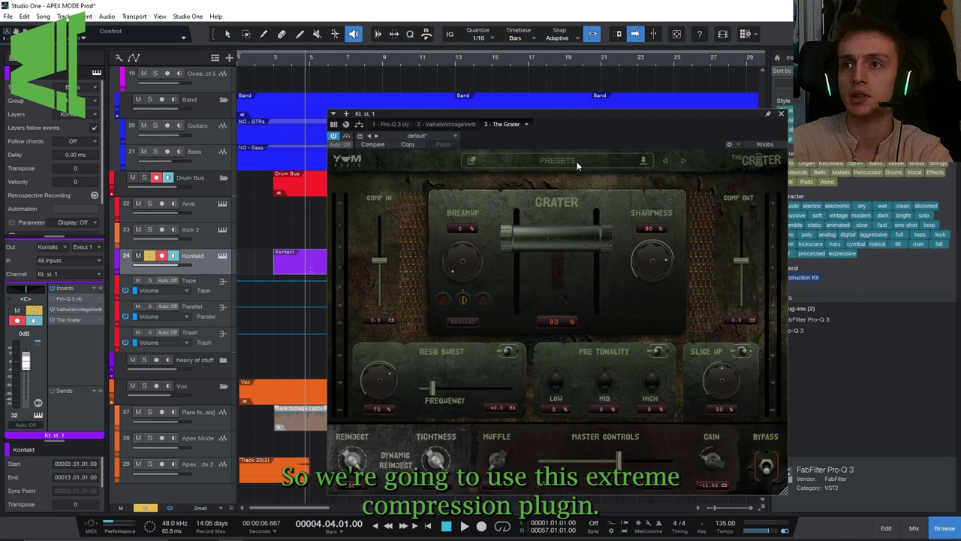
left_click(574, 162)
left_click(395, 224)
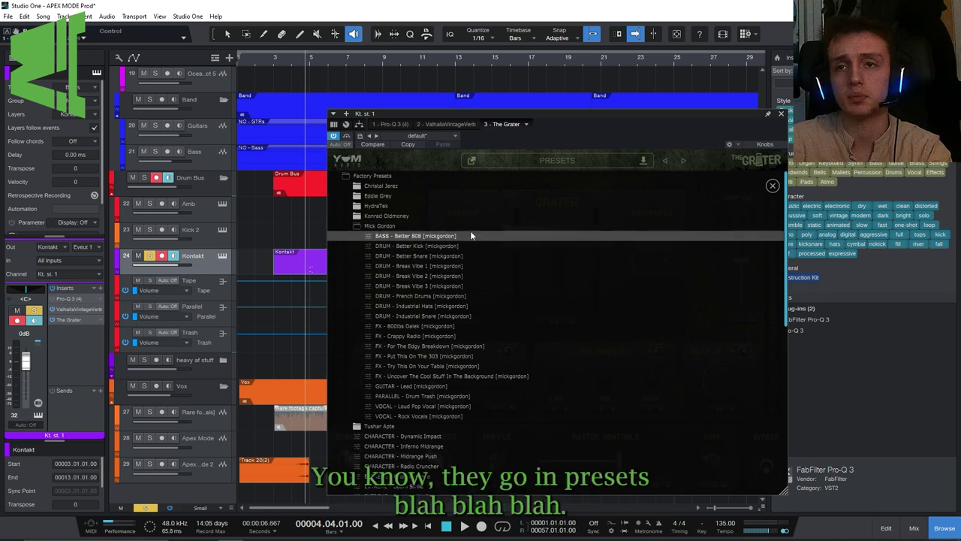
left_click(397, 225)
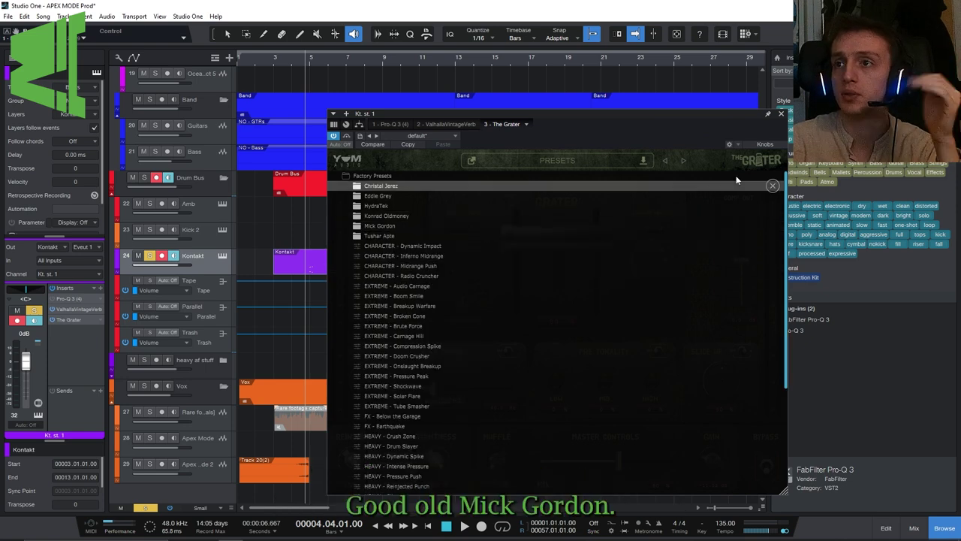
left_click(781, 115)
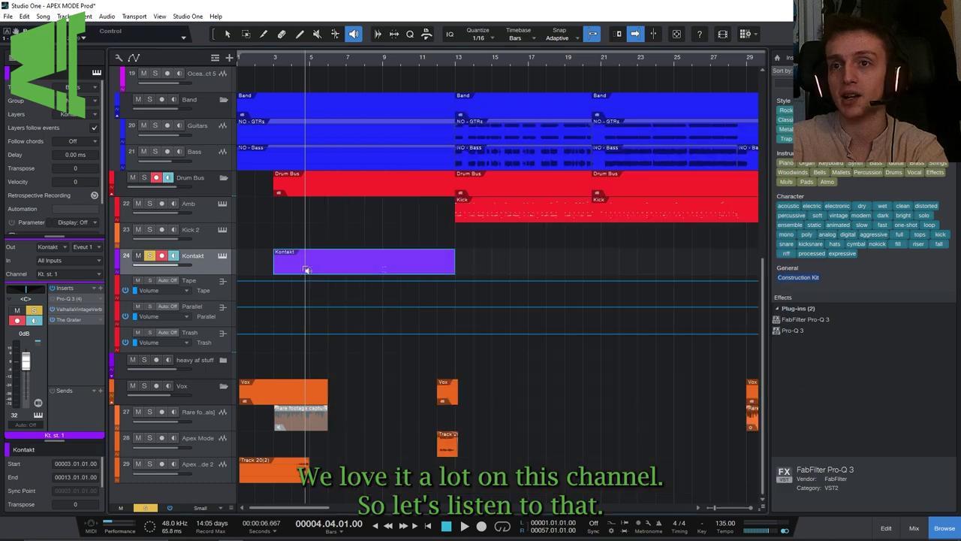
Play the compressed Kontakt hit, then bring up The Grater's default preset at 60% mix
key("space")
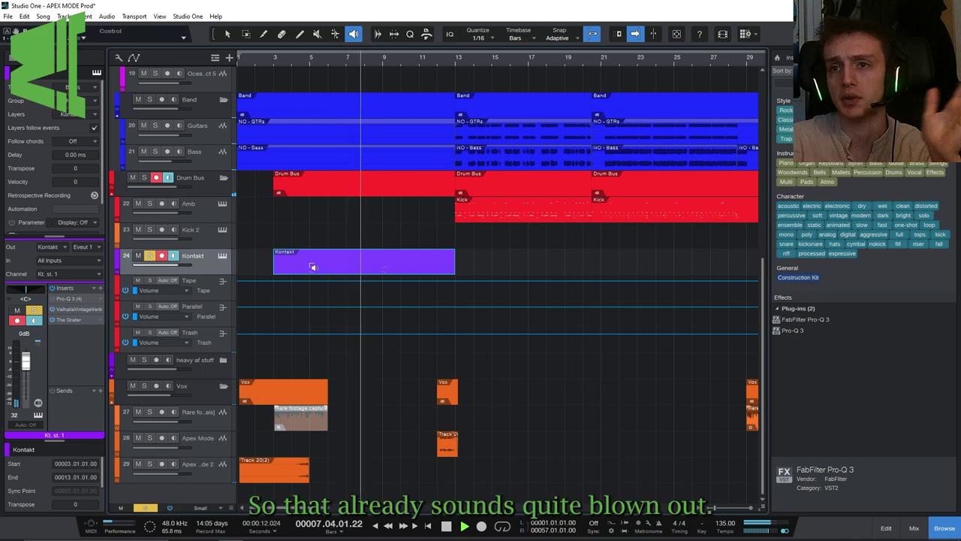
key("space")
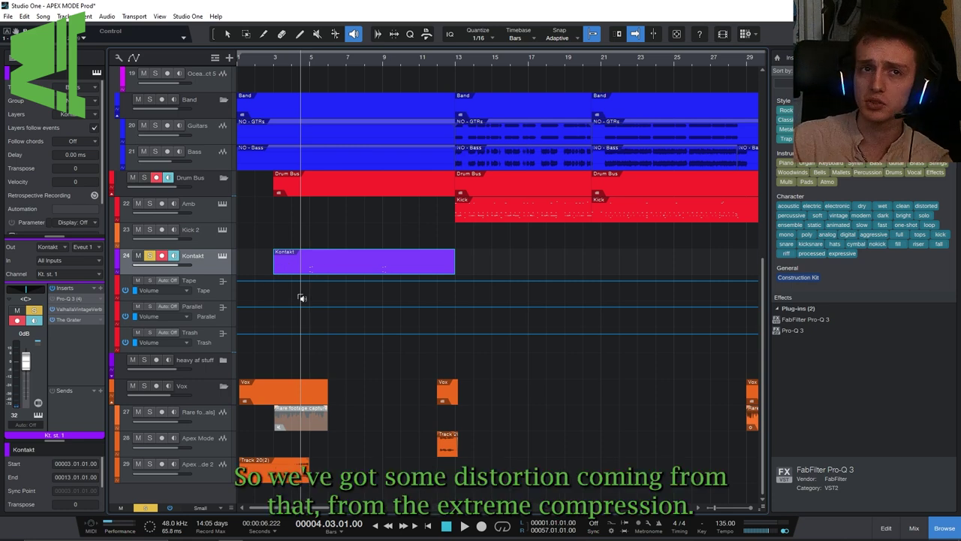
left_click(73, 320)
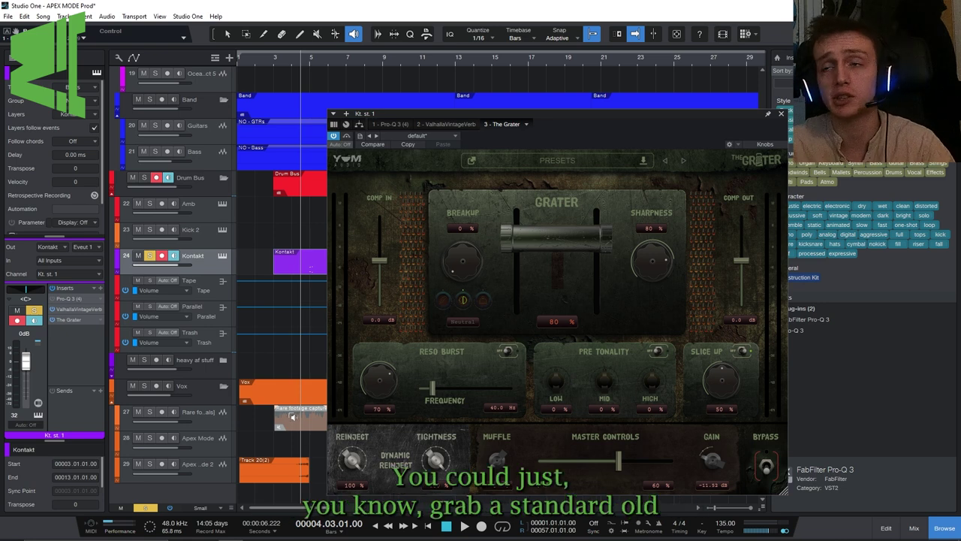
Close The Grater and insert Waves CLA-2A Stereo on the Kontakt channel after it
key("Escape")
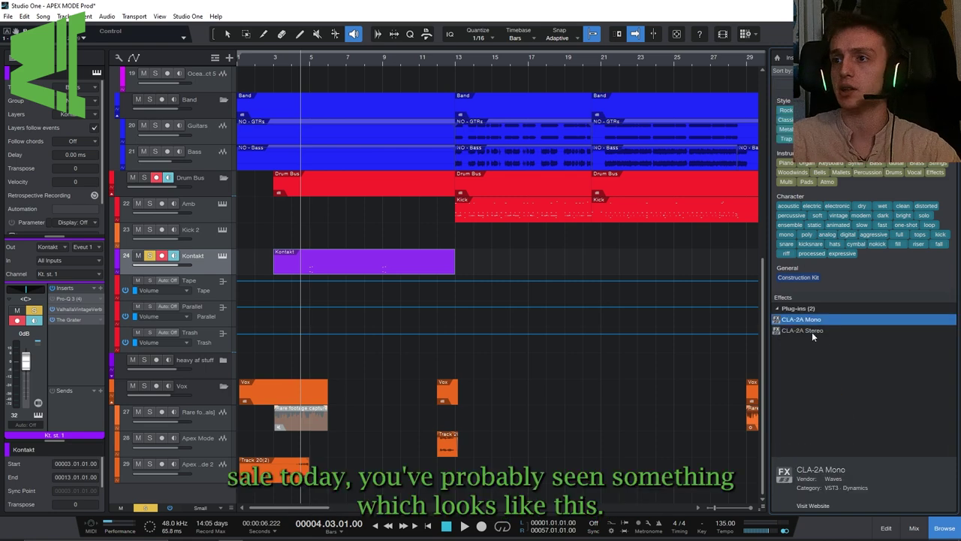
left_click_drag(802, 331, 66, 330)
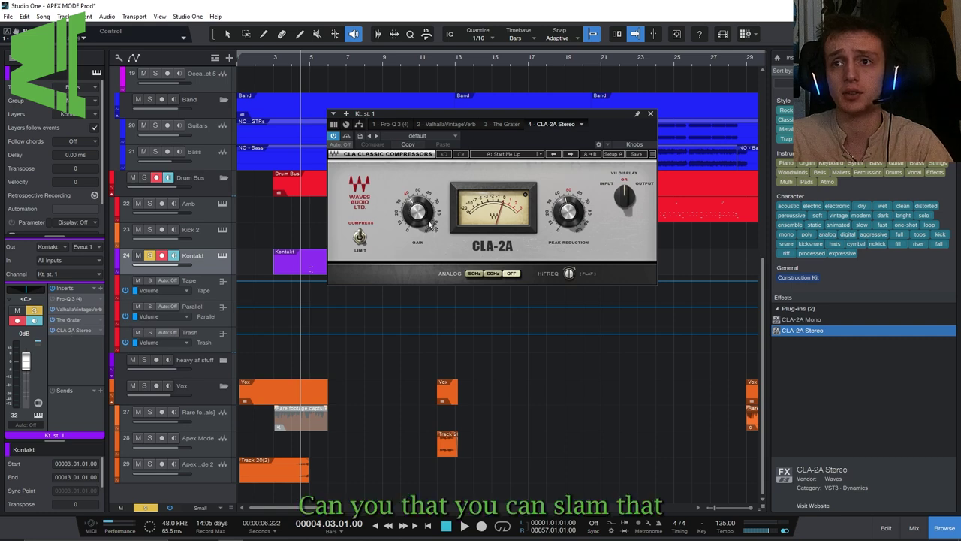
Push the CLA-2A gain up and play the hit from bar 5 to hear it
mouse_move(429, 223)
left_mouse_down()
mouse_move(430, 214)
mouse_move(417, 216)
left_mouse_up()
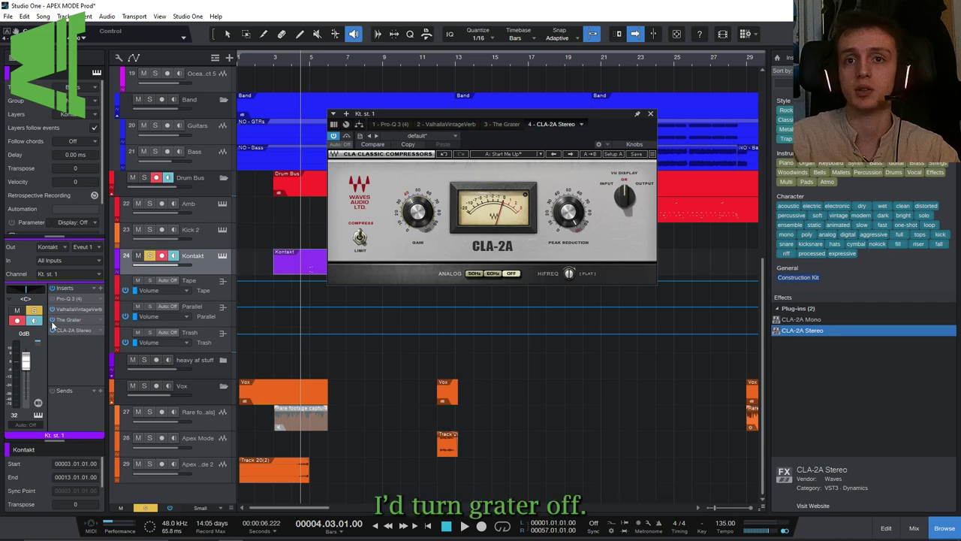
key("space")
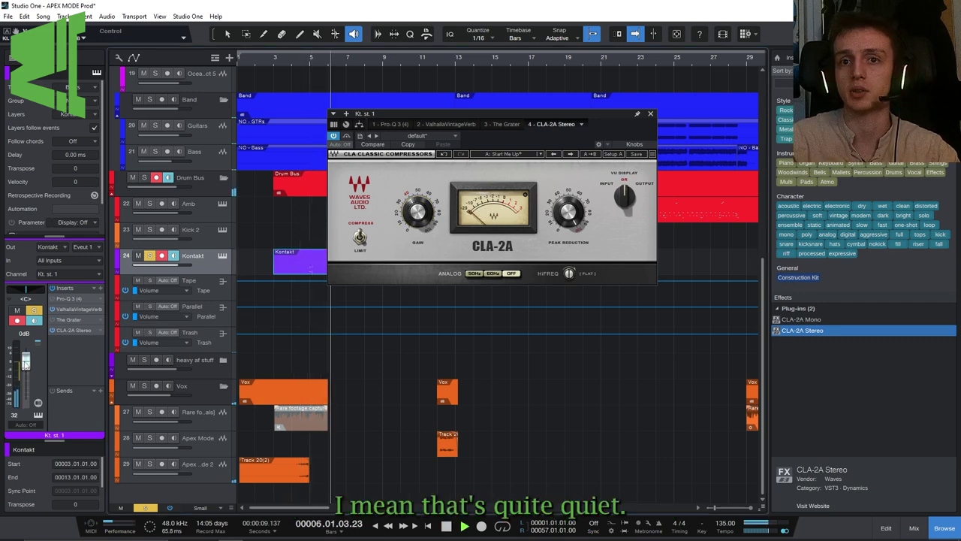
left_click(310, 235)
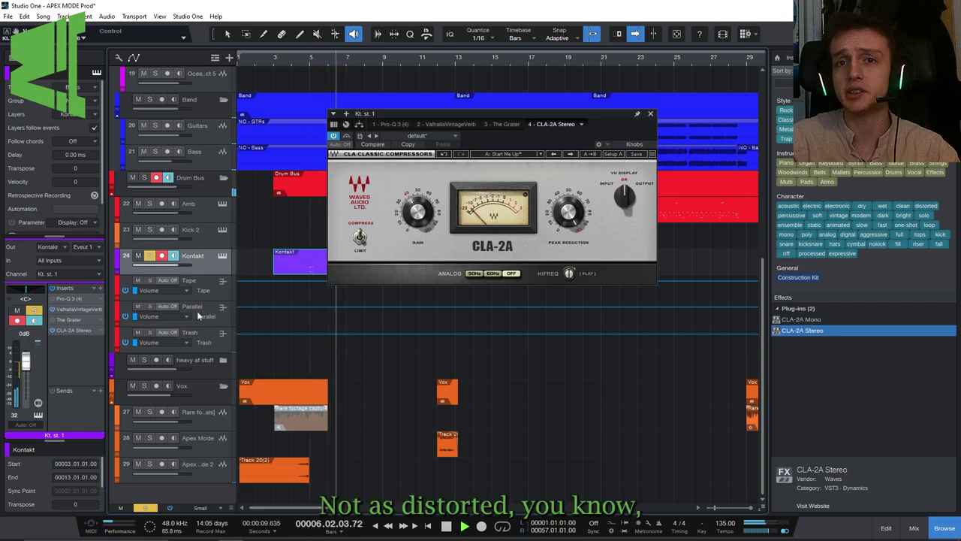
Remove the CLA-2A Stereo from the Kontakt channel's inserts, with playback reset to bar 4
right_click(76, 329)
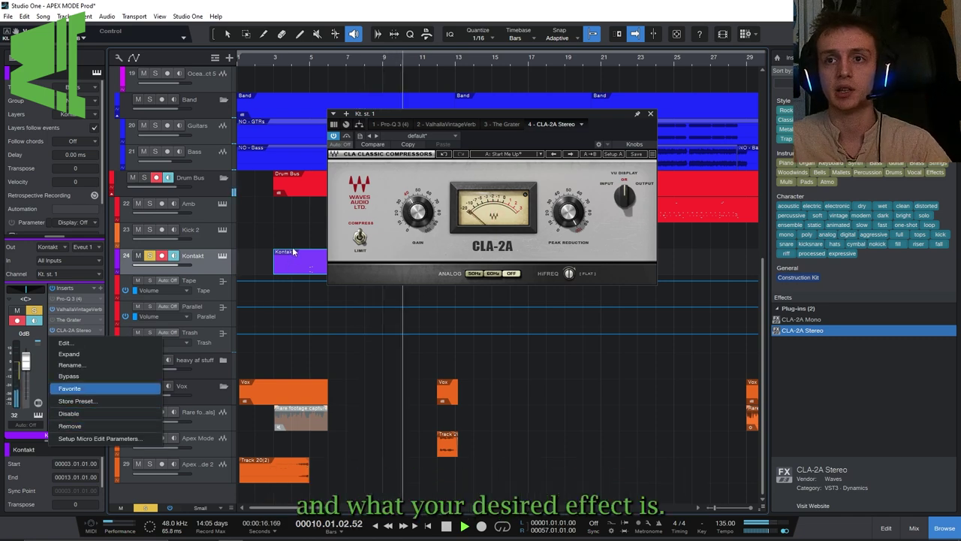
left_click(296, 253)
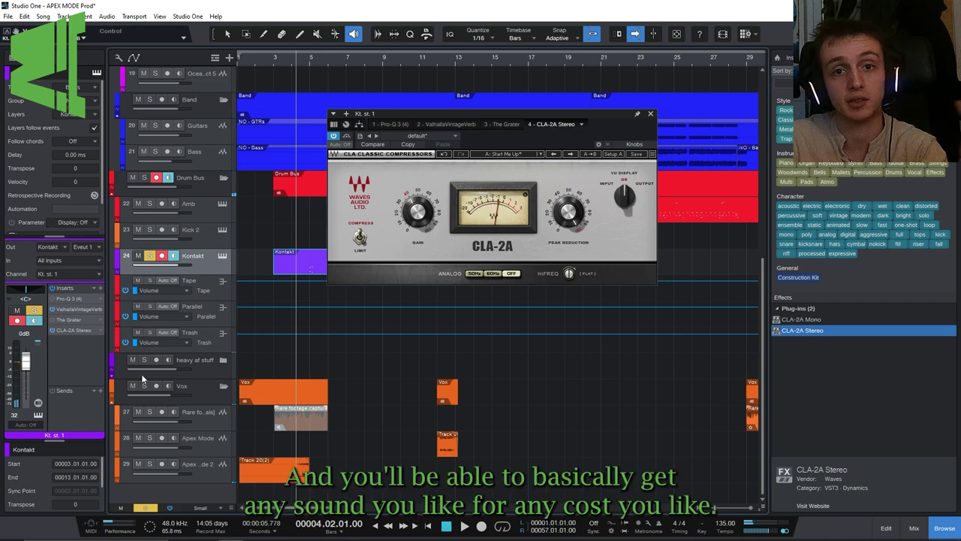
right_click(81, 336)
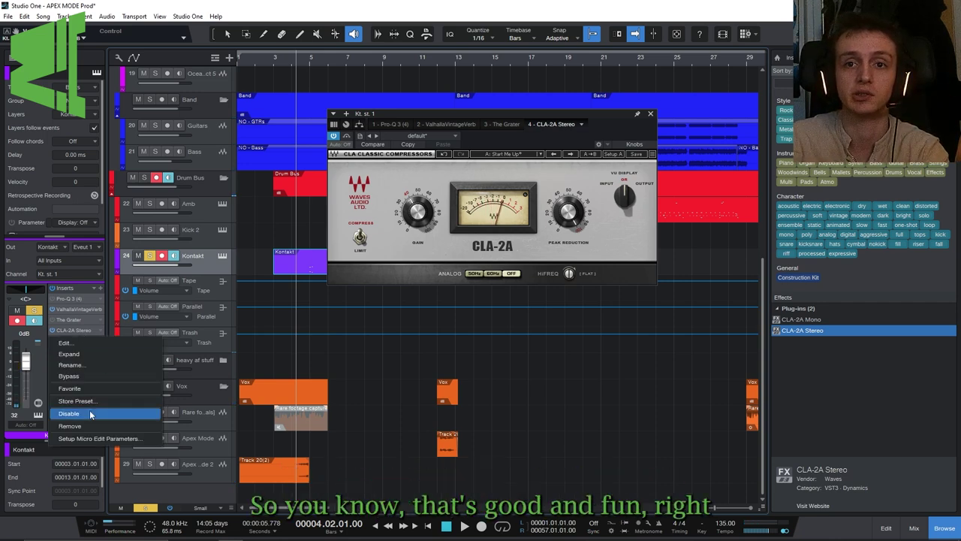
left_click(82, 428)
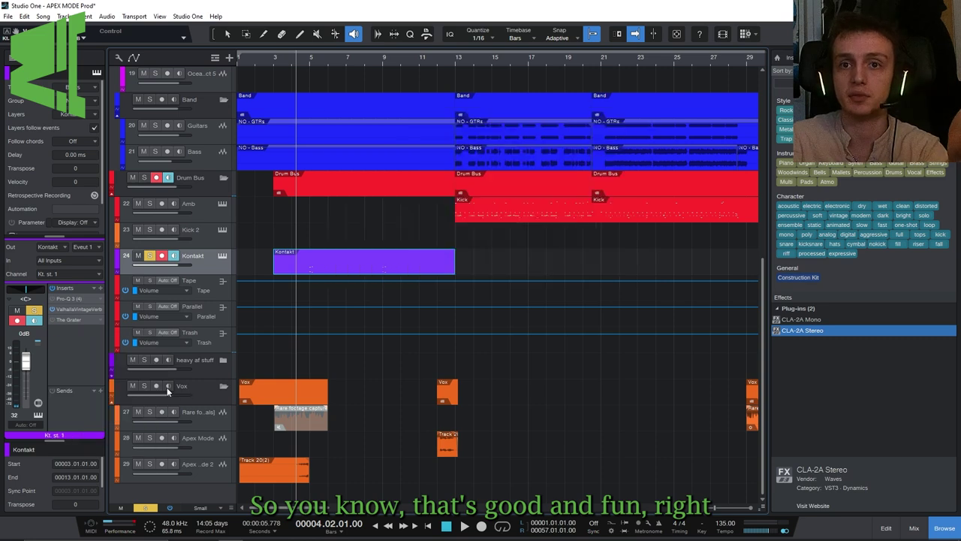
Show the Pro-Q 3 (4) insert's first bell band boosted to +30 dB as a sharp resonance
left_click(67, 299)
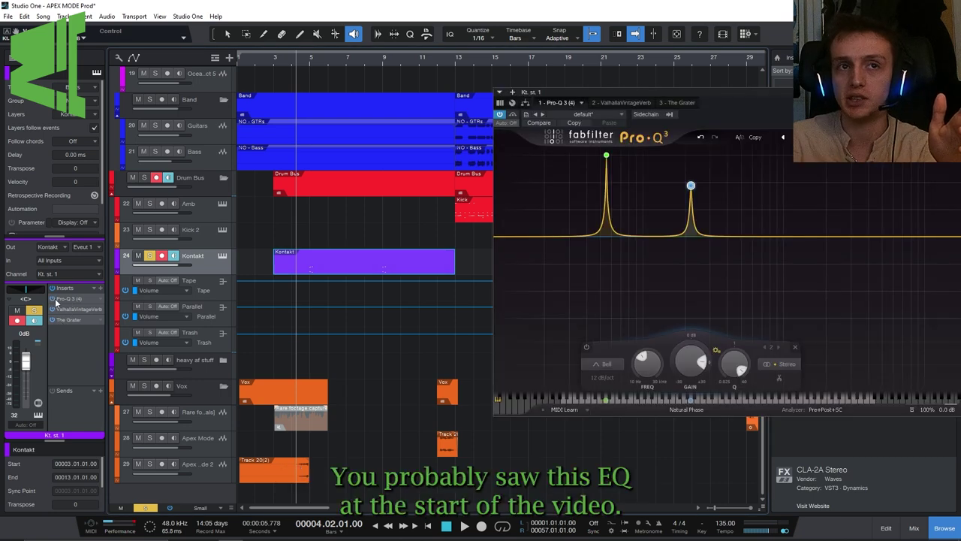
mouse_move(608, 156)
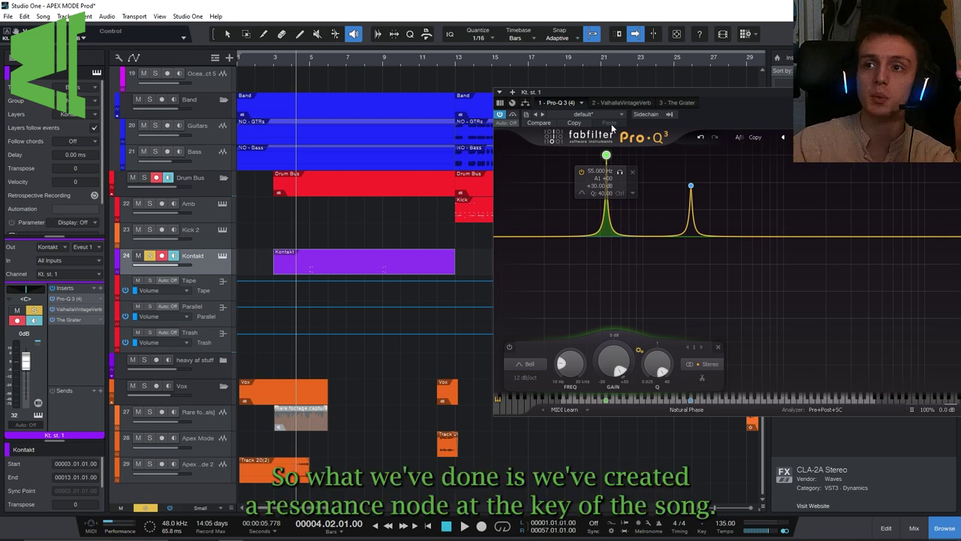
mouse_move(658, 355)
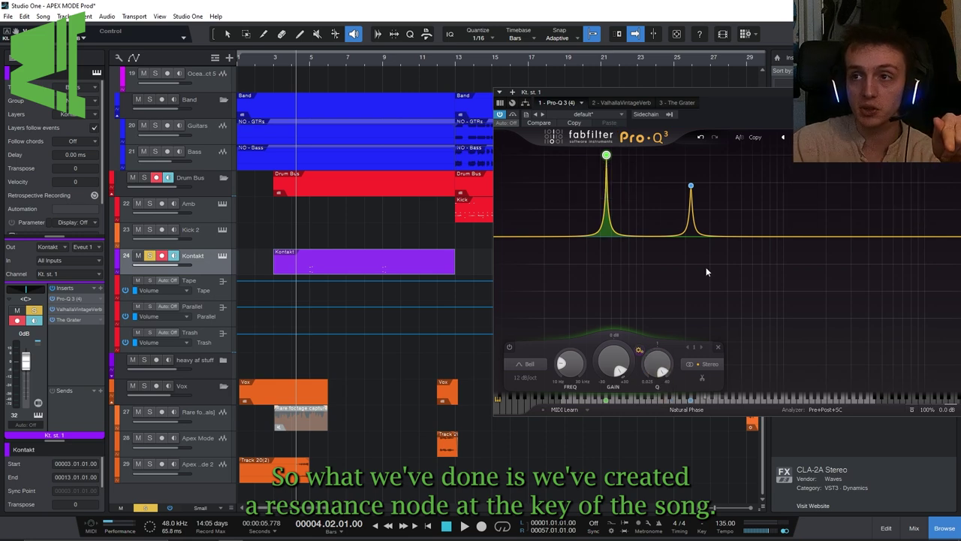
mouse_move(605, 160)
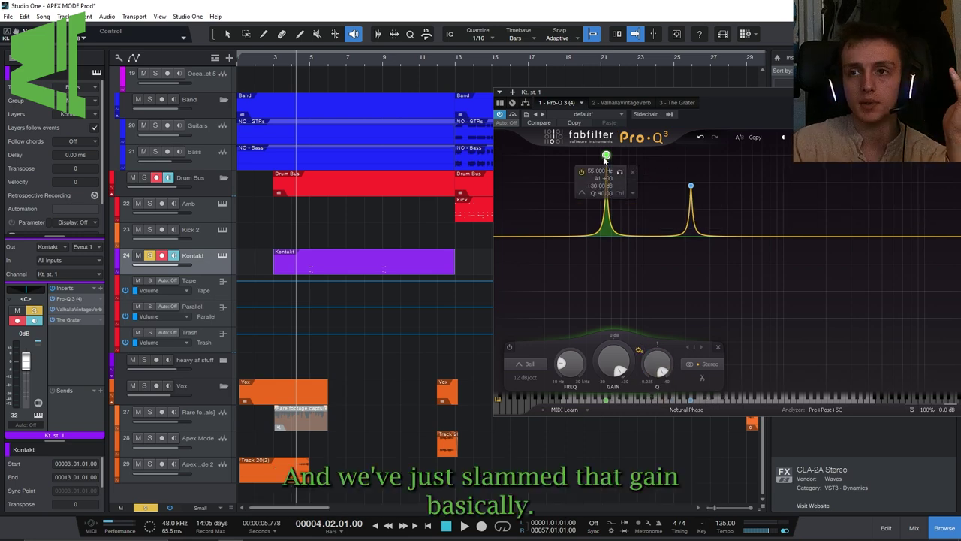
mouse_move(616, 366)
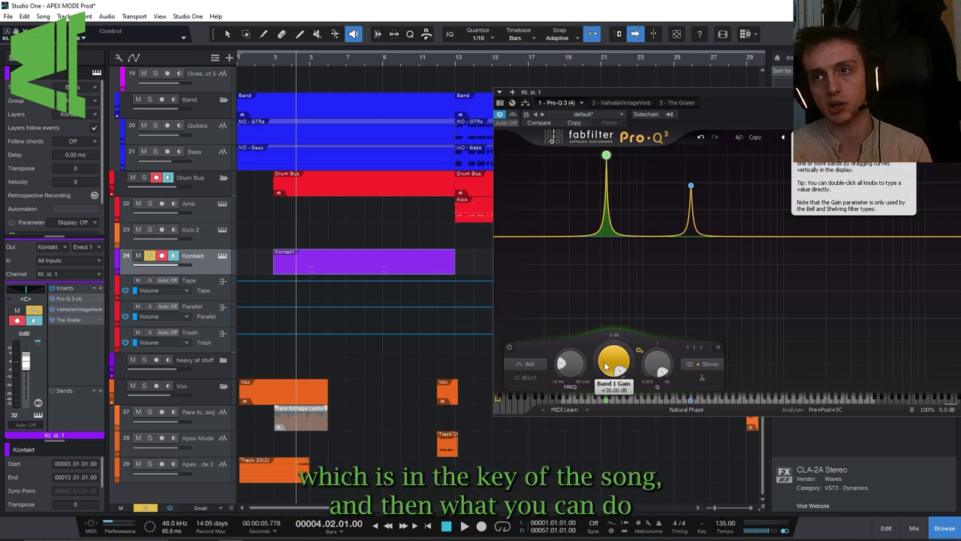
Select Pro-Q 3 band 2, the 220 Hz bell boosted about +18.85 dB
left_click(691, 186)
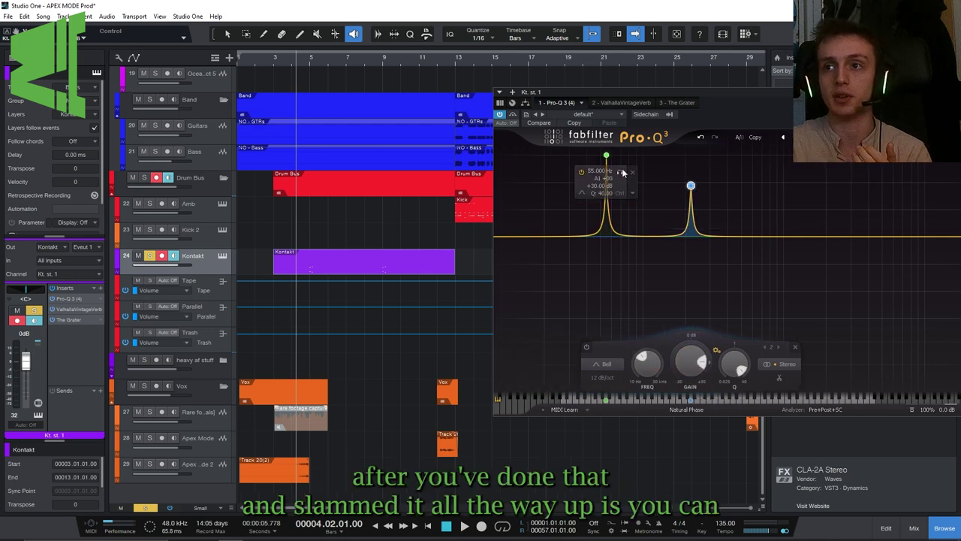
left_click(465, 526)
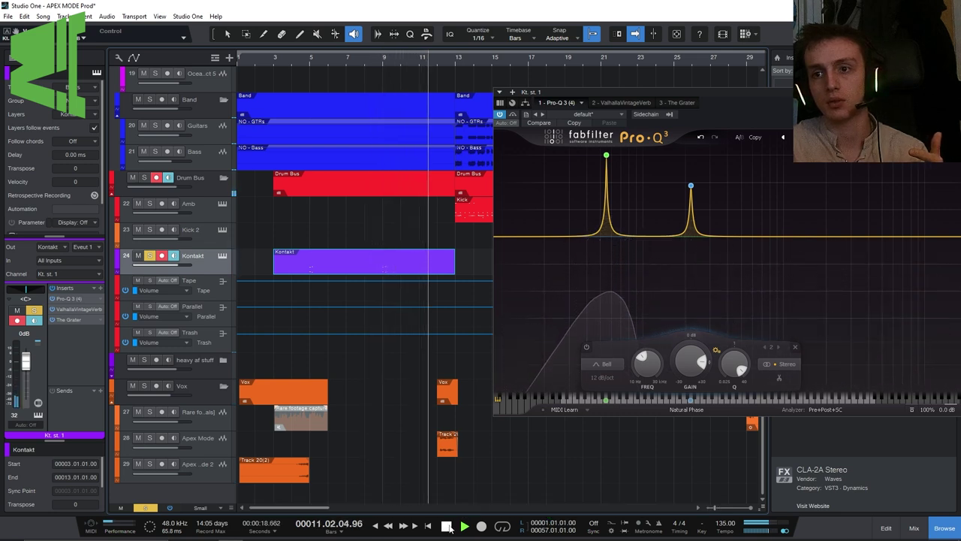
left_click(448, 528)
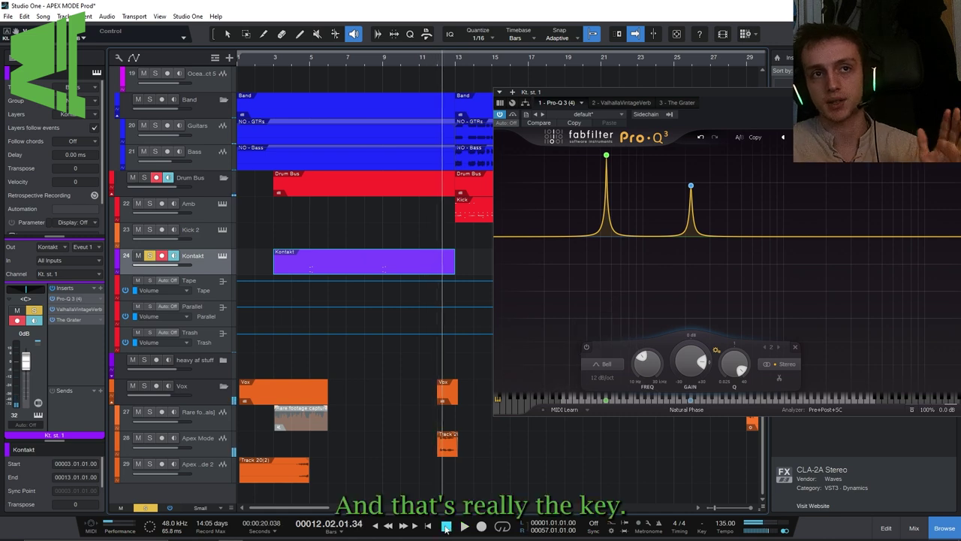